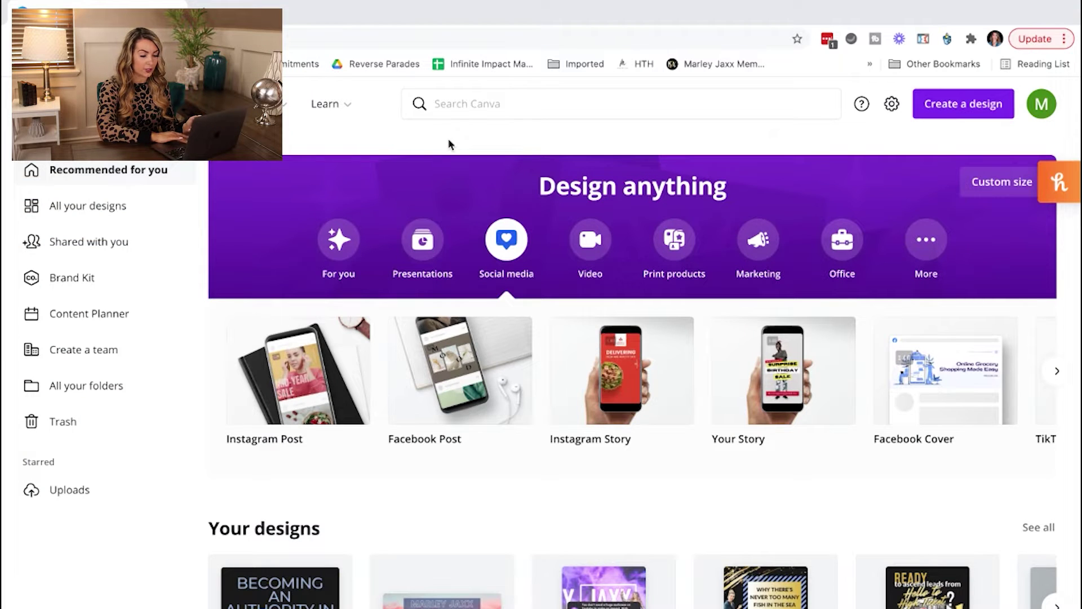
- Search Canva for 'youtube' and open the YouTube Channel Art templates
{"action": "left_click", "coordinate": [1057, 372]}
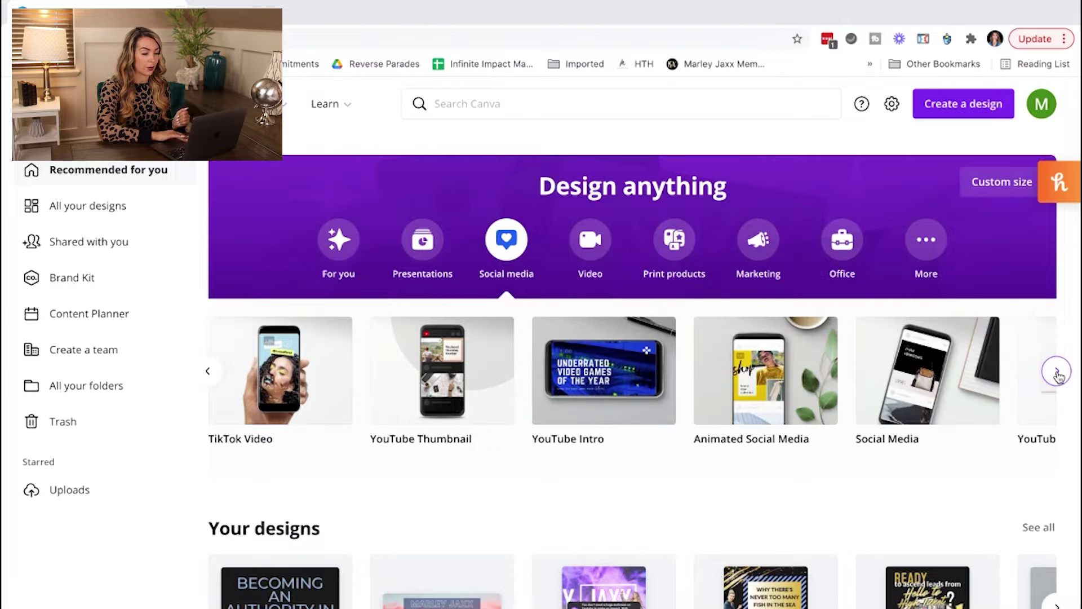
{"action": "left_click", "coordinate": [623, 104]}
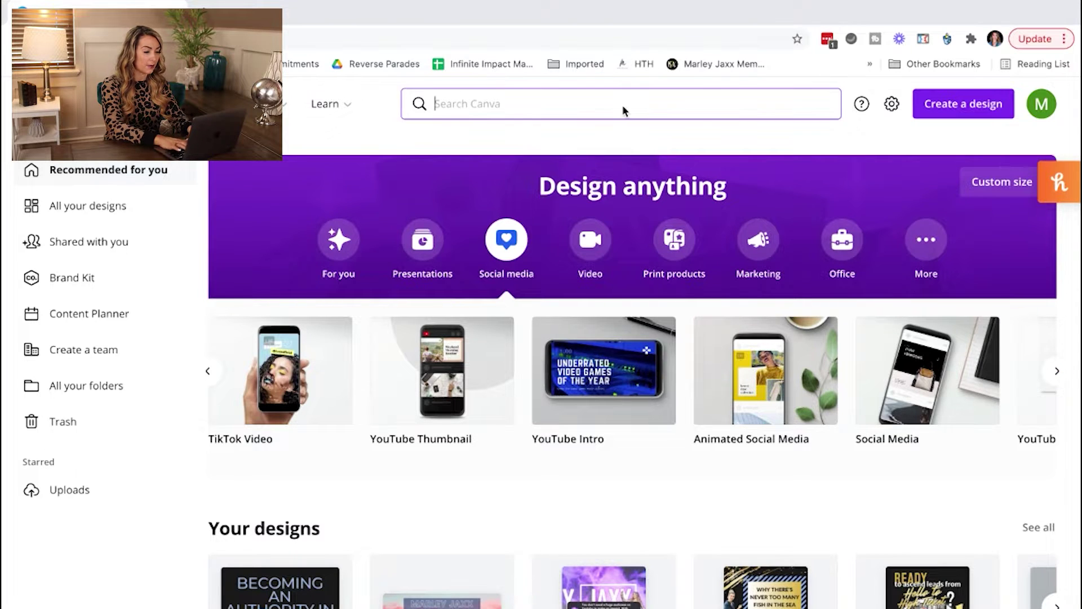
{"action": "type", "text": "youtube"}
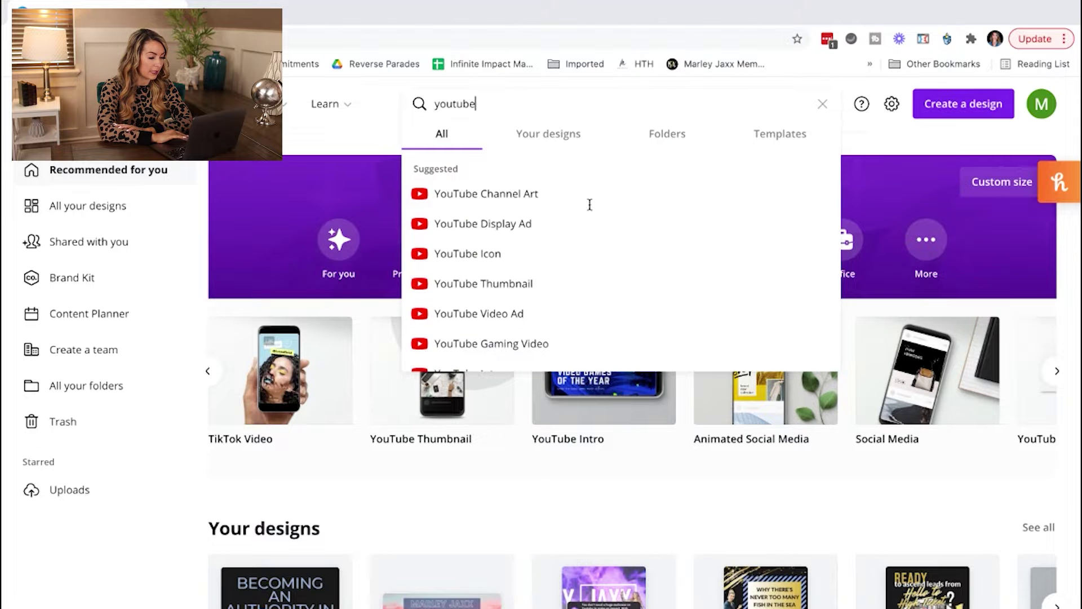
{"action": "left_click", "coordinate": [518, 197]}
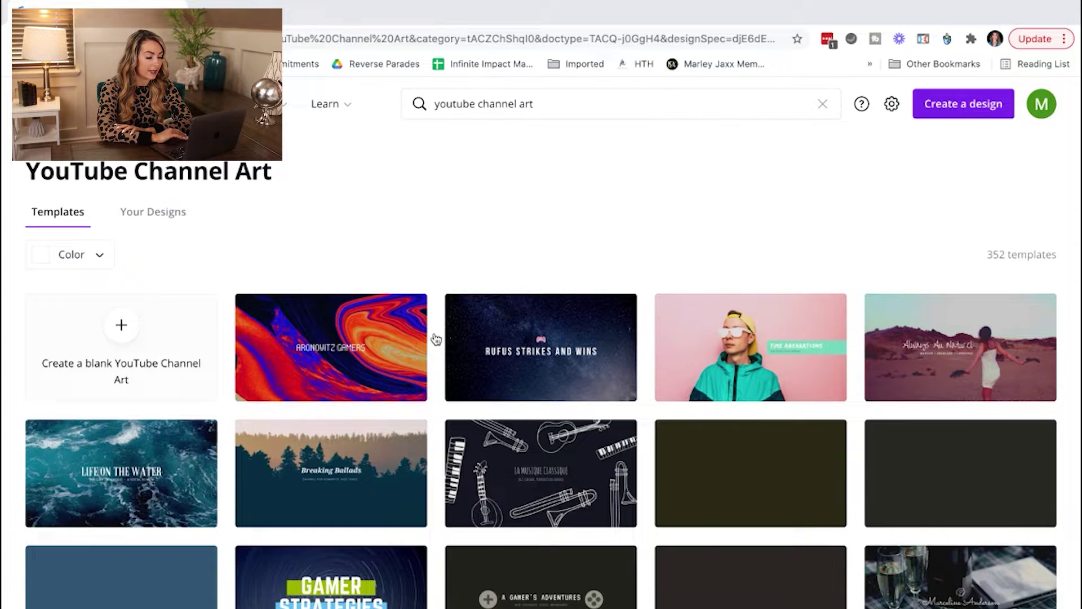
- Scroll through the grid of YouTube Channel Art templates
{"action": "scroll", "coordinate": [435, 338], "scroll_direction": "down", "scroll_amount": 5}
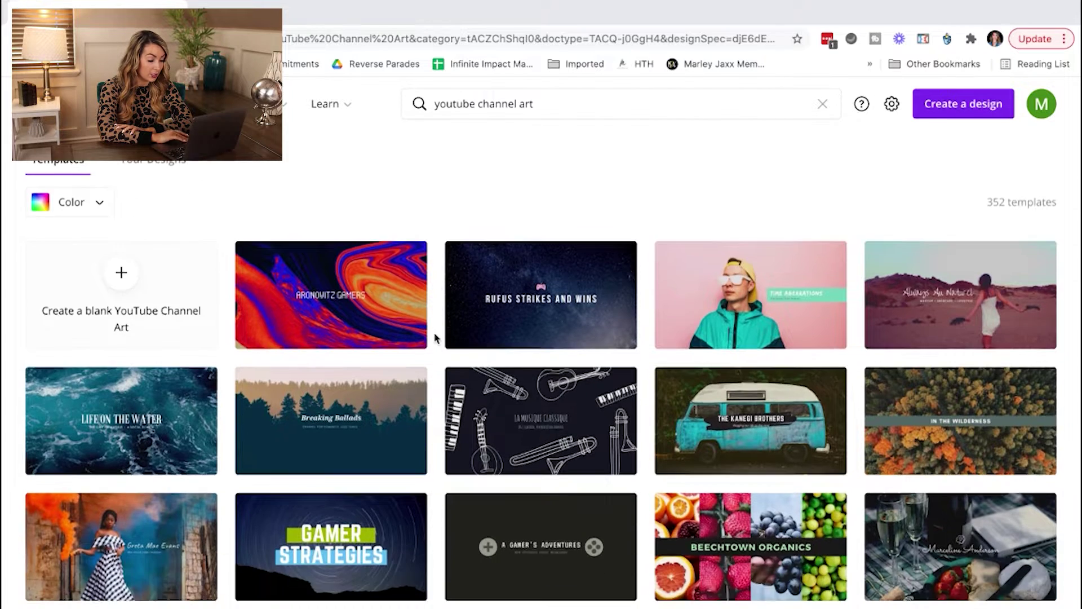
{"action": "scroll", "coordinate": [434, 338], "scroll_direction": "down", "scroll_amount": 4}
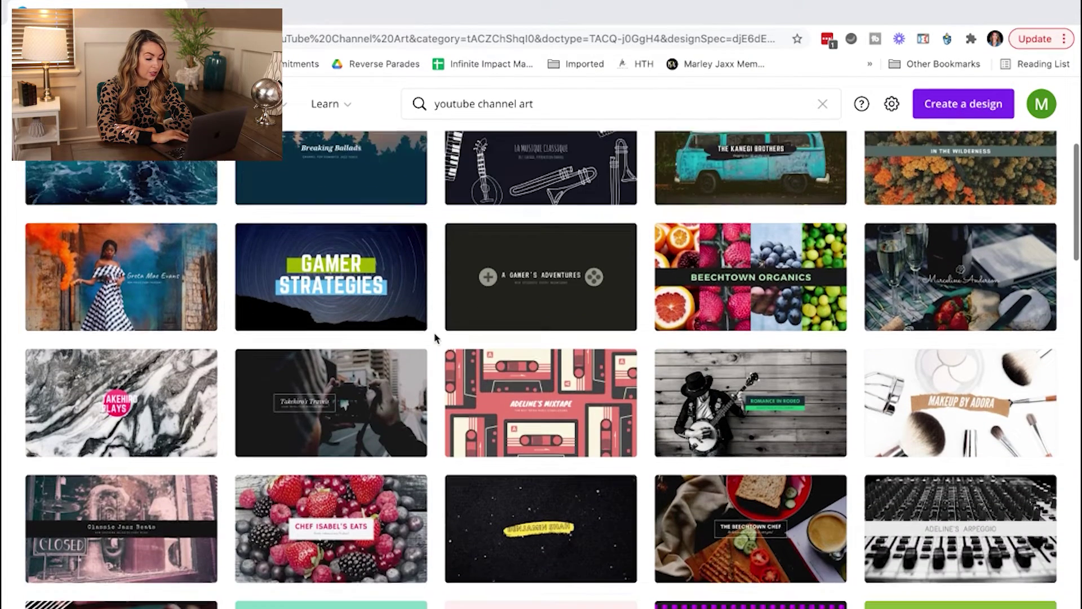
{"action": "scroll", "coordinate": [434, 338], "scroll_direction": "down", "scroll_amount": 2}
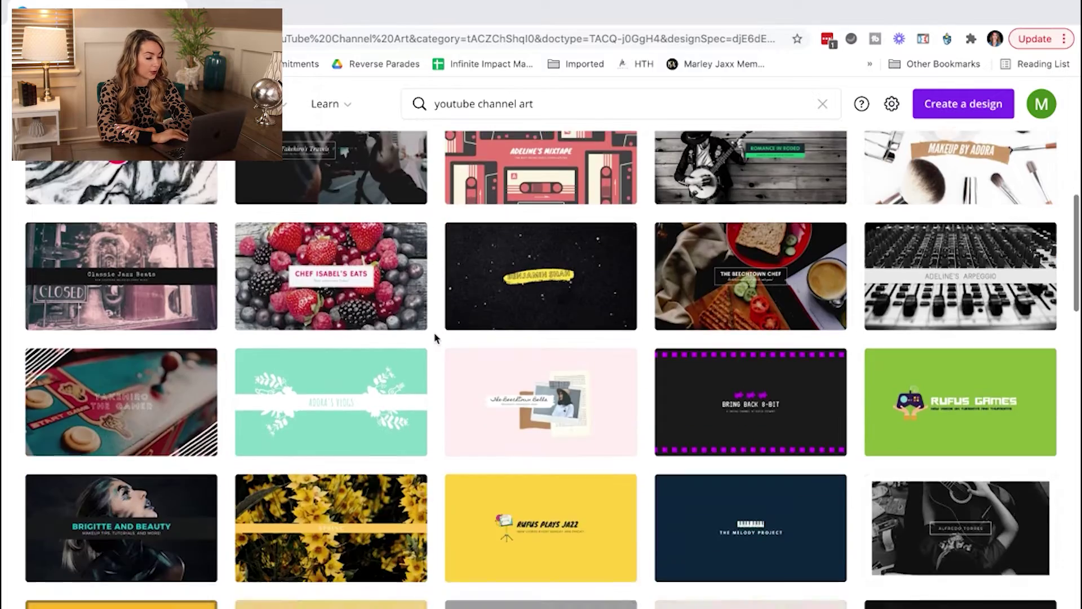
{"action": "scroll", "coordinate": [435, 338], "scroll_direction": "up", "scroll_amount": 8}
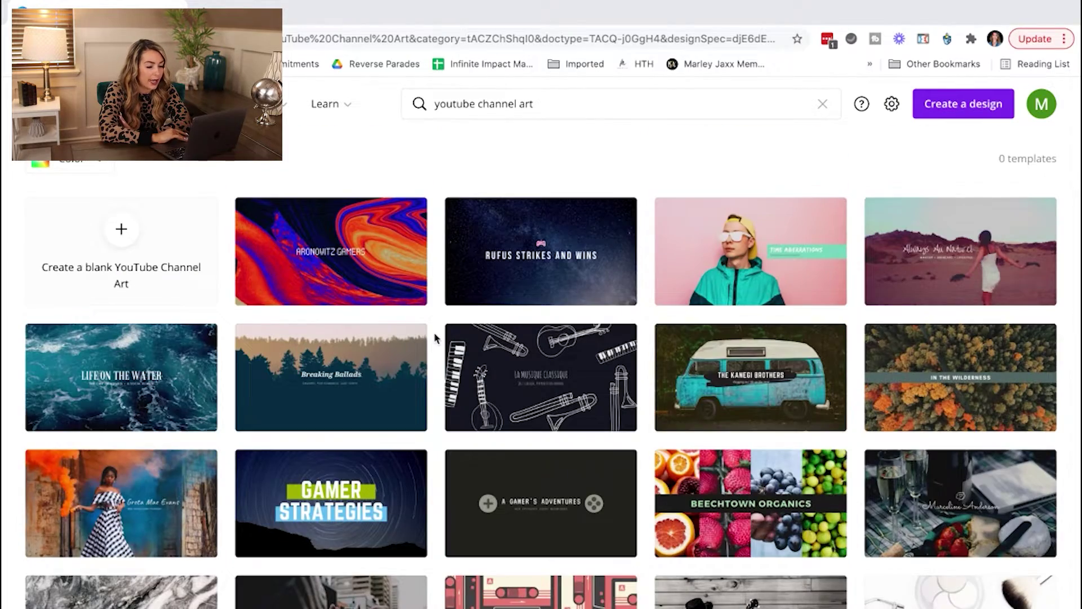
{"action": "scroll", "coordinate": [434, 338], "scroll_direction": "down", "scroll_amount": 3}
{"action": "scroll", "coordinate": [434, 339], "scroll_direction": "down", "scroll_amount": 1}
{"action": "scroll", "coordinate": [434, 338], "scroll_direction": "down", "scroll_amount": 3}
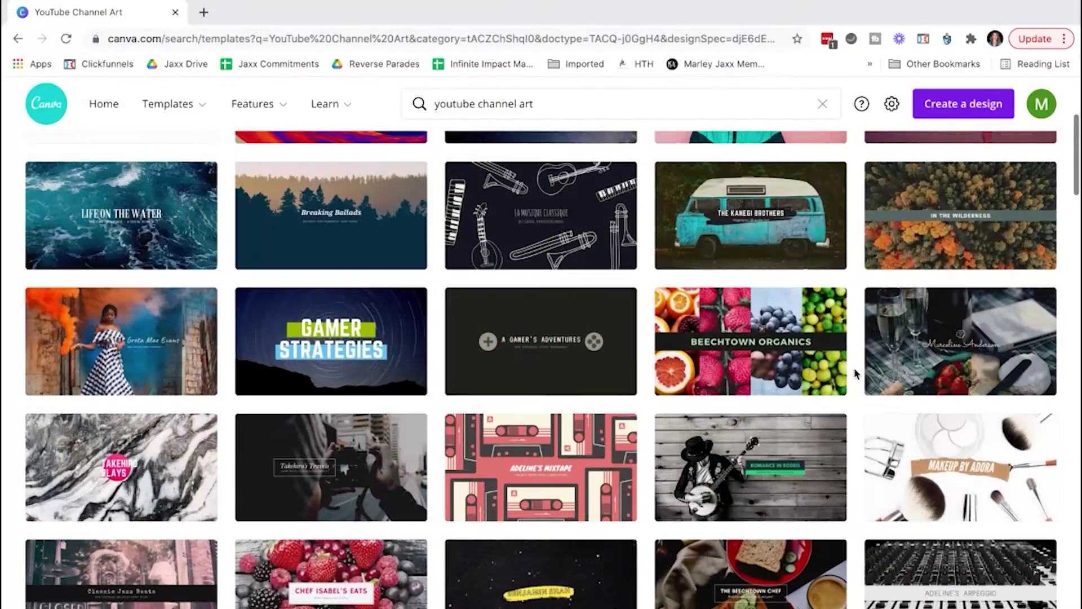
{"action": "mouse_move", "coordinate": [905, 486]}
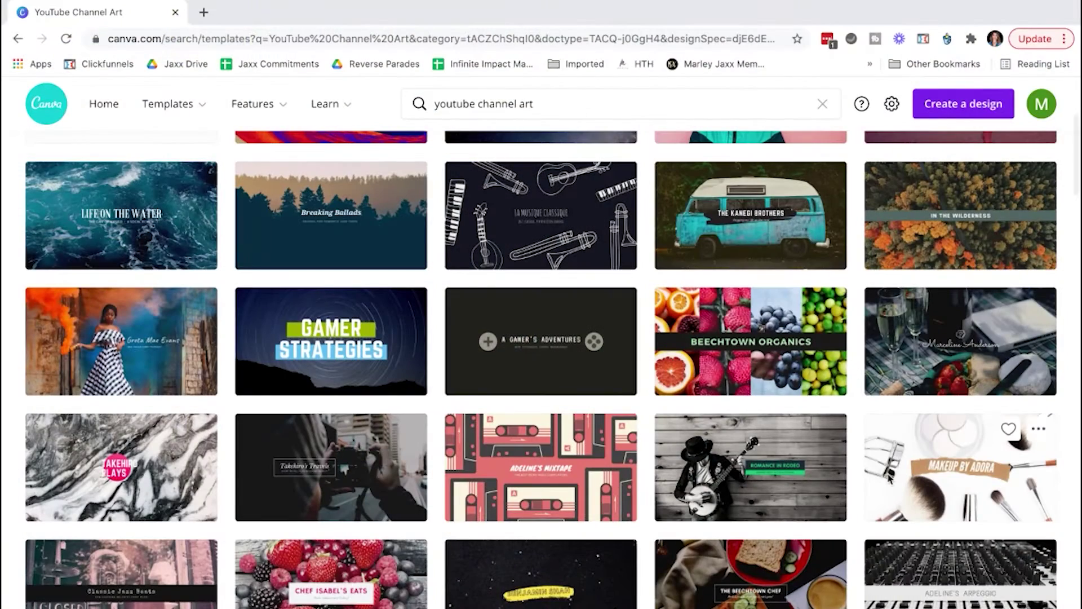
- Open the Makeup by Adora template and retype its title as the owner's channel name
{"action": "left_click", "coordinate": [955, 485]}
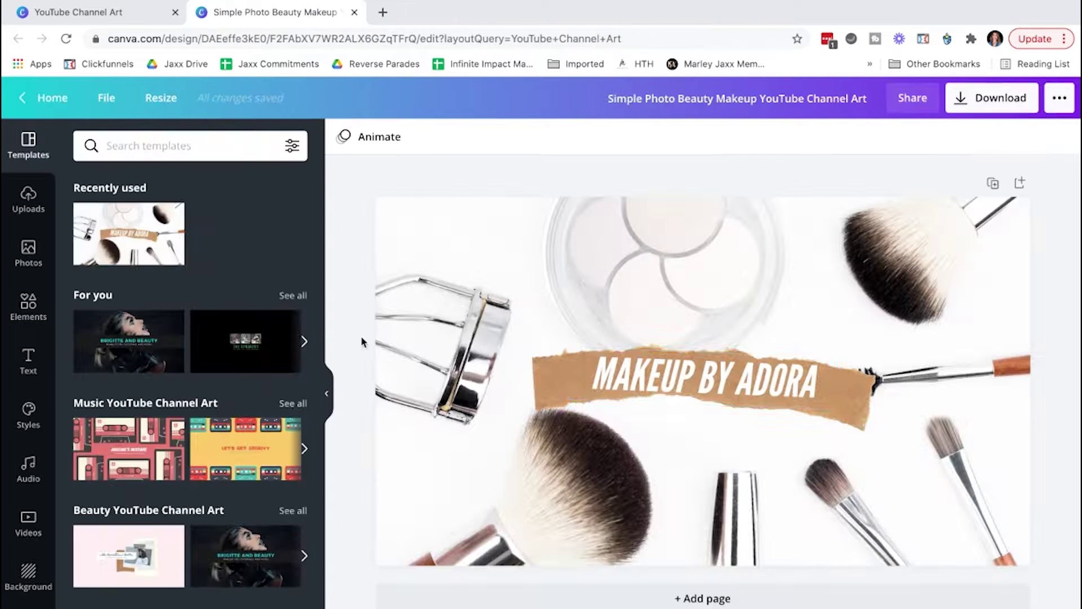
{"action": "left_click", "coordinate": [767, 290]}
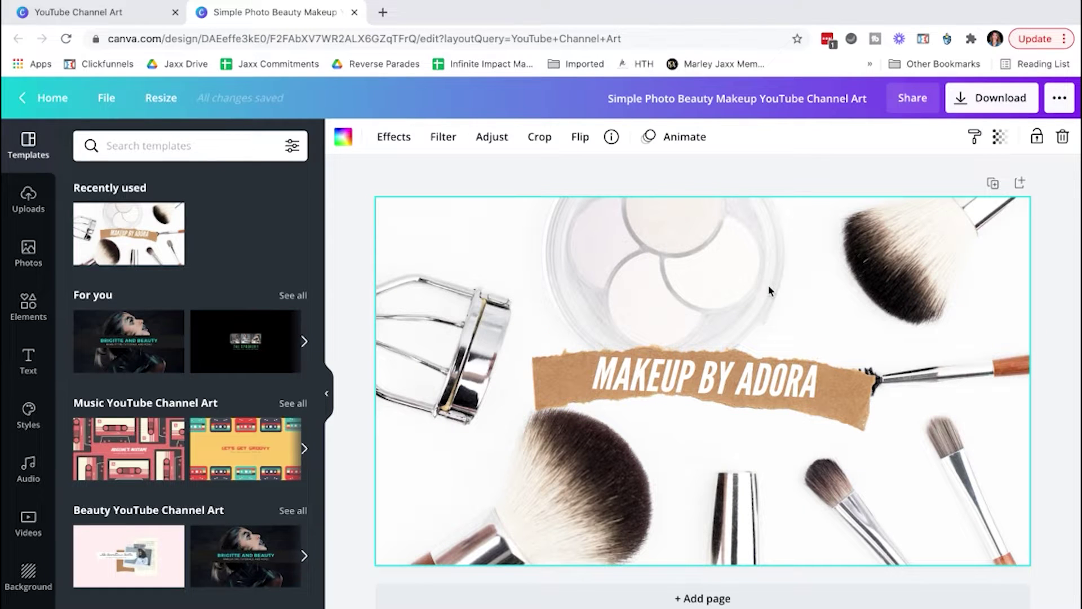
{"action": "left_click", "coordinate": [699, 384]}
{"action": "double_click", "coordinate": [643, 375]}
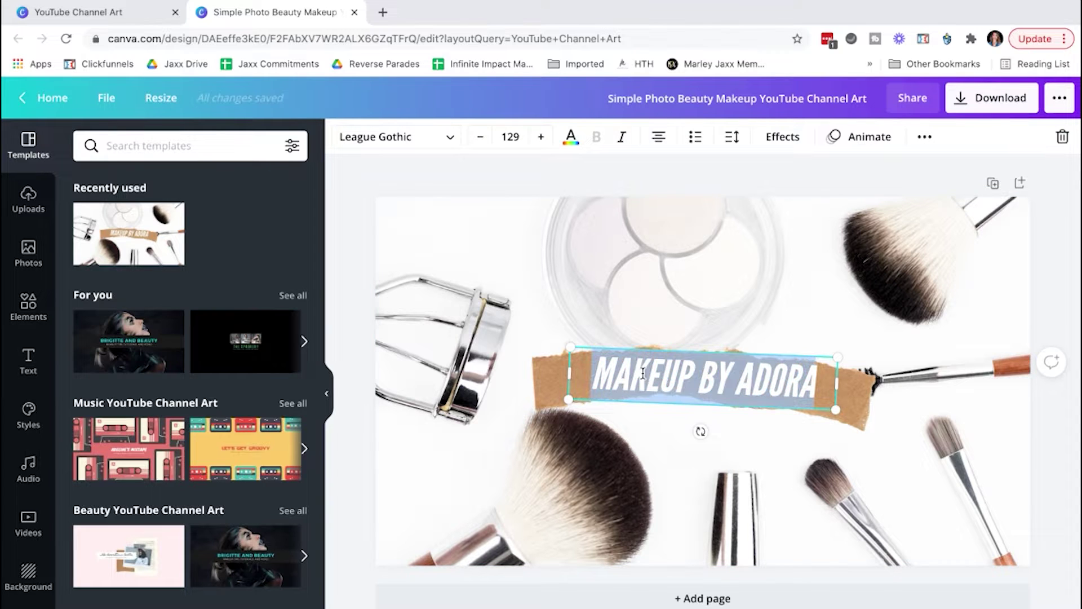
{"action": "type", "text": "MARLEY'S YOUTUB"}
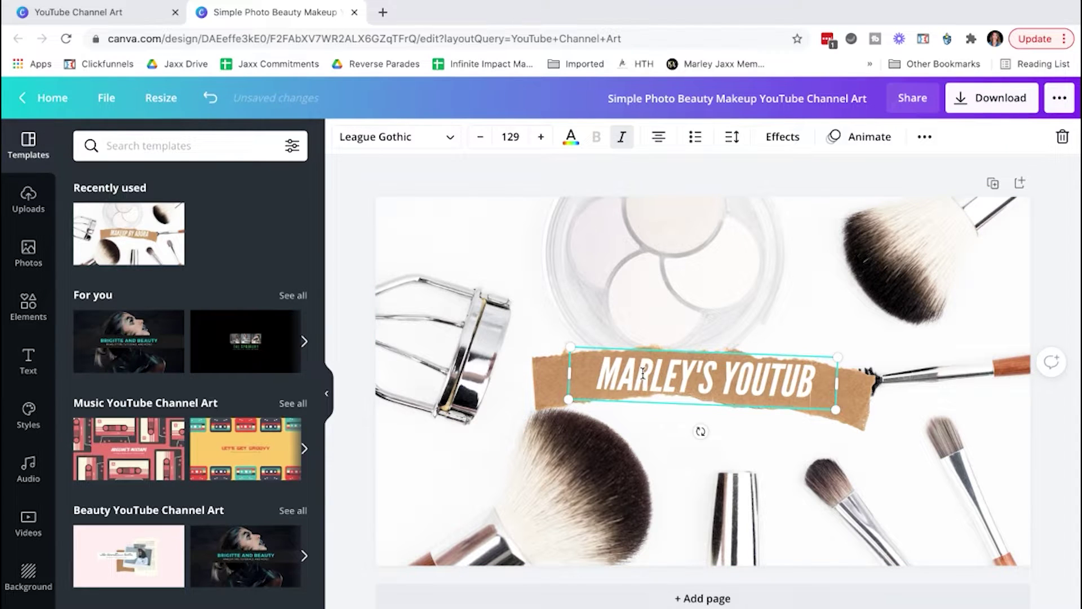
{"action": "type", "text": "E CHANNEL"}
- Set the new channel title's font size to 88
{"action": "key", "text": "ctrl+a"}
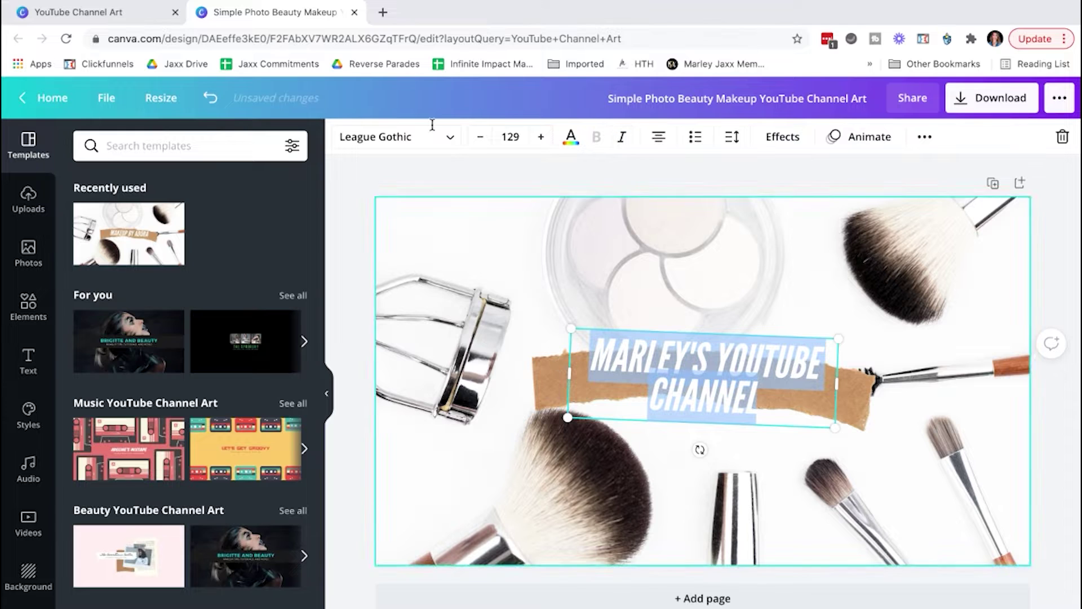
{"action": "left_click", "coordinate": [510, 137]}
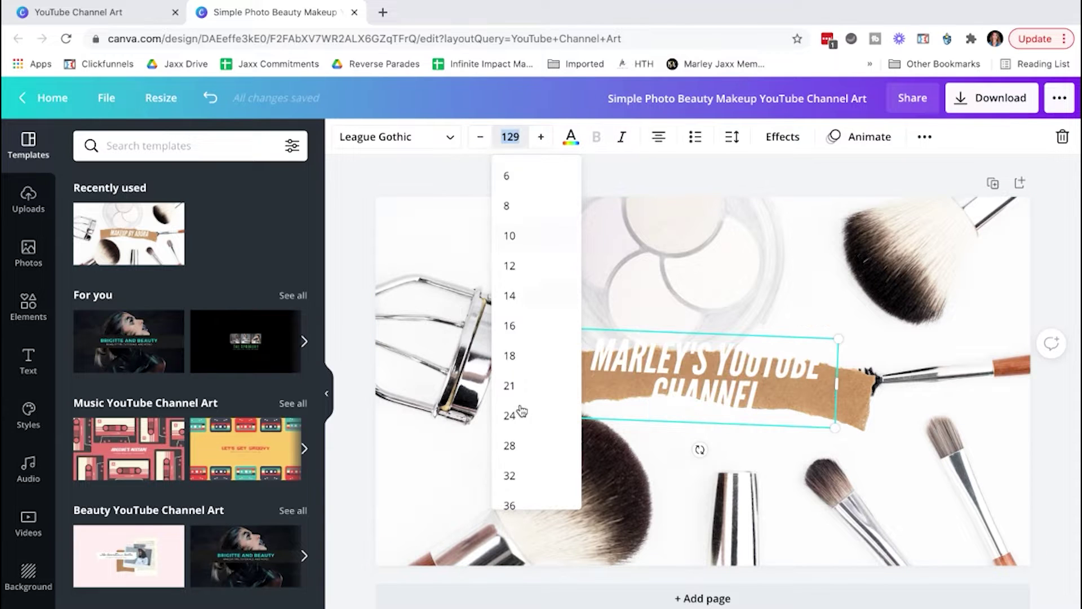
{"action": "scroll", "coordinate": [522, 445], "scroll_direction": "down", "scroll_amount": 5}
{"action": "left_click", "coordinate": [510, 429]}
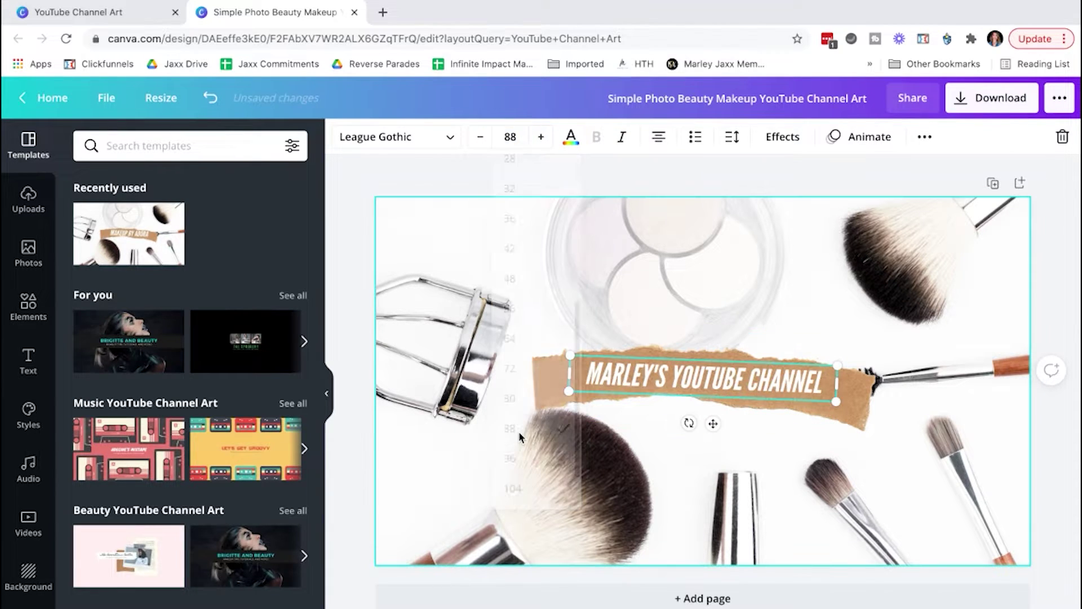
{"action": "left_click", "coordinate": [428, 451]}
- Browse the collection of text styles
{"action": "left_click", "coordinate": [28, 360]}
{"action": "scroll", "coordinate": [141, 502], "scroll_direction": "down", "scroll_amount": 2}
{"action": "scroll", "coordinate": [141, 502], "scroll_direction": "down", "scroll_amount": 4}
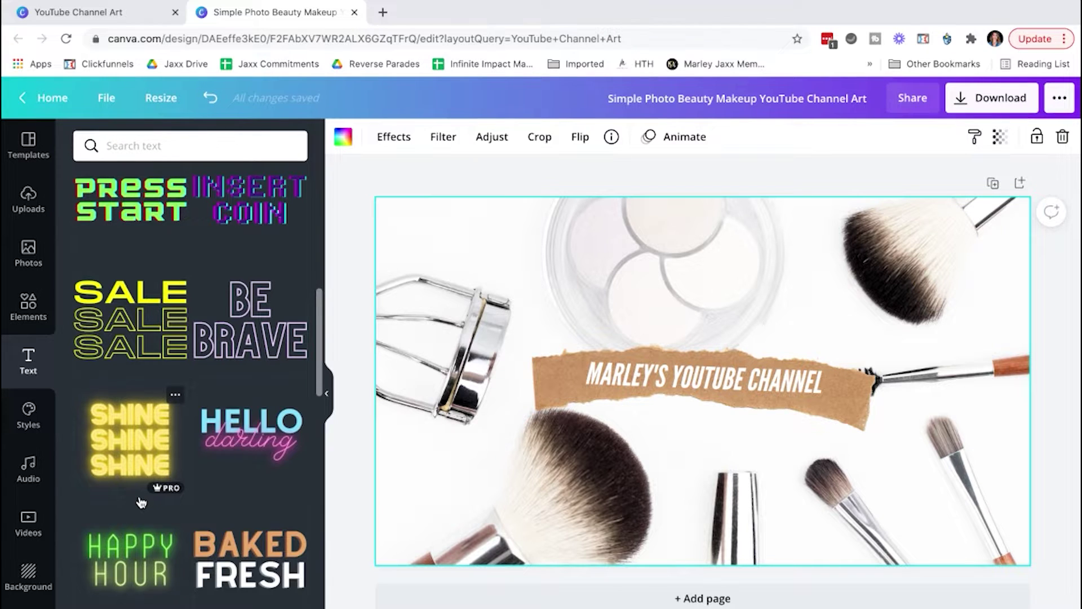
- Move the XOXO text below the title and change it to 'NEW VIDEOS EVERY WEEKDAY'
{"action": "scroll", "coordinate": [141, 502], "scroll_direction": "down", "scroll_amount": 4}
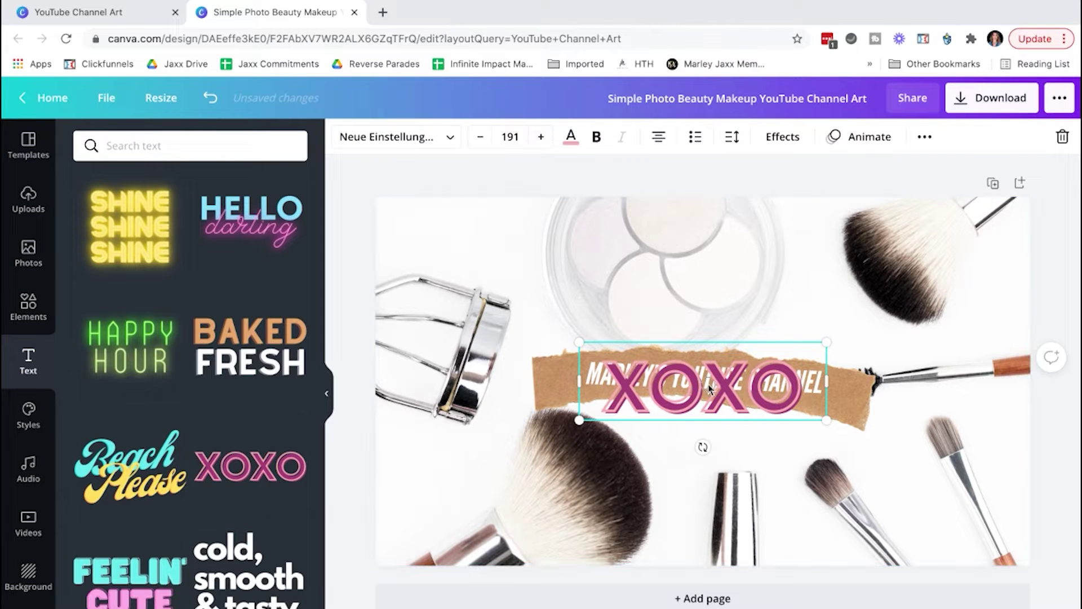
{"action": "left_click_drag", "start_coordinate": [709, 388], "coordinate": [687, 441]}
{"action": "double_click", "coordinate": [688, 441]}
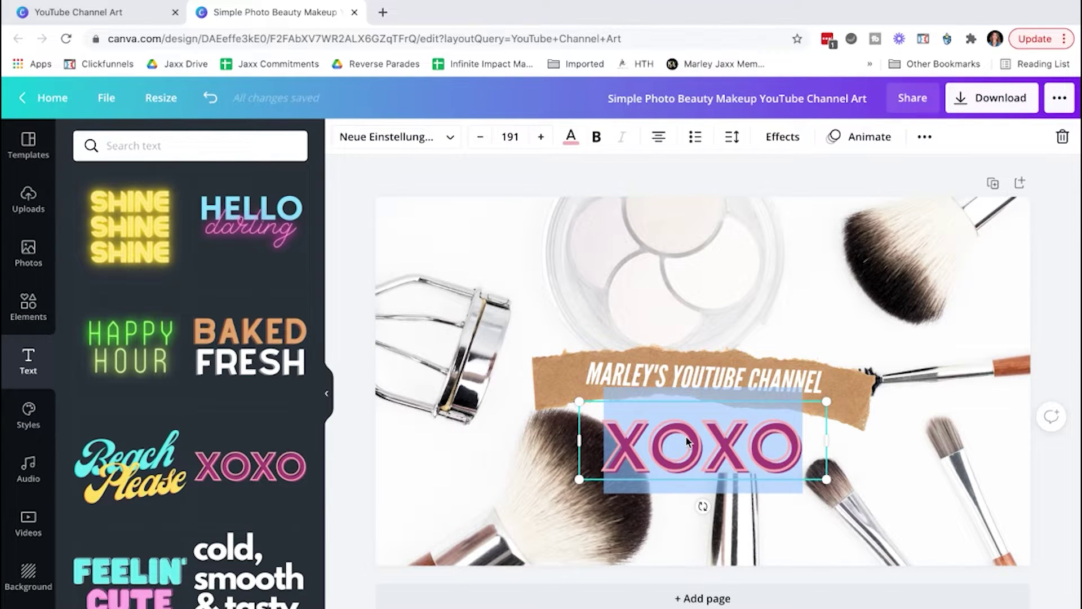
{"action": "type", "text": "NEW VIDEOS EVERY"}
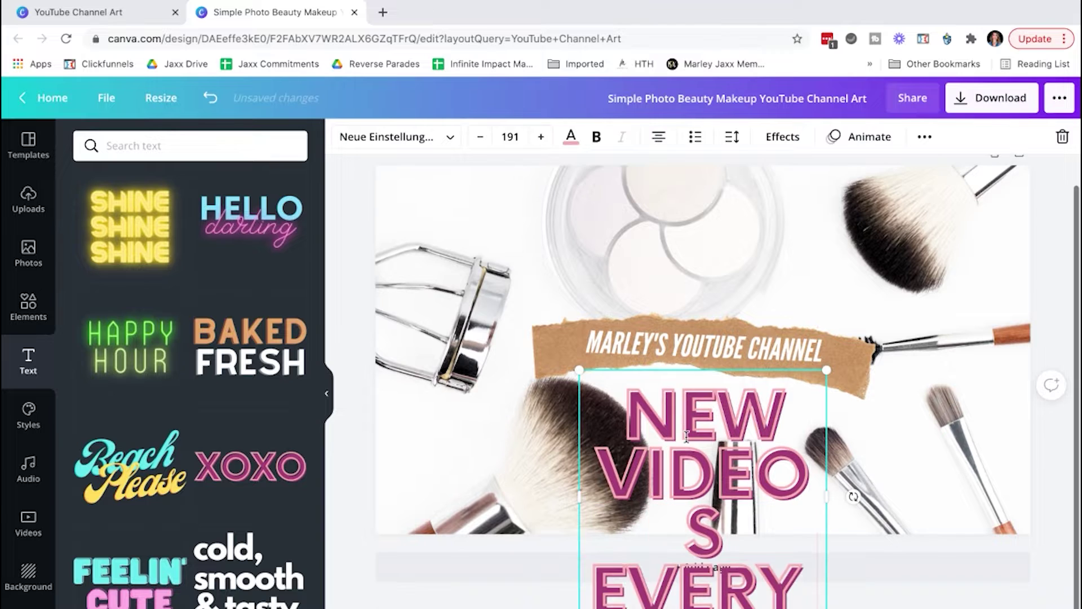
{"action": "type", "text": " WEEKDAY"}
{"action": "key", "text": "ctrl+a"}
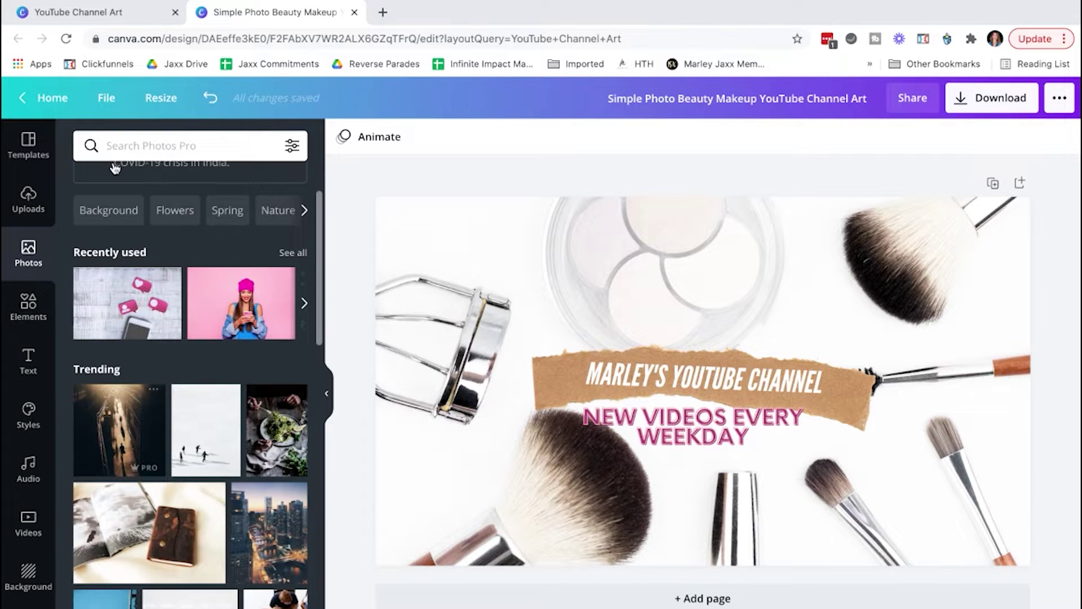
- Search the Photos panel for 'food' images
{"action": "left_click", "coordinate": [160, 155]}
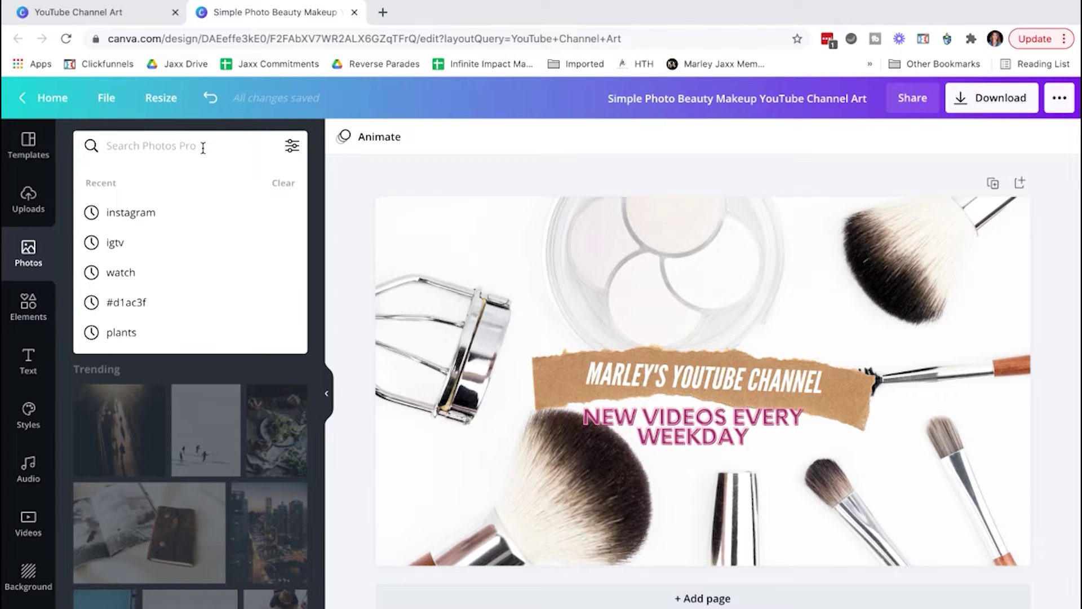
{"action": "type", "text": "food"}
{"action": "key", "text": "Return"}
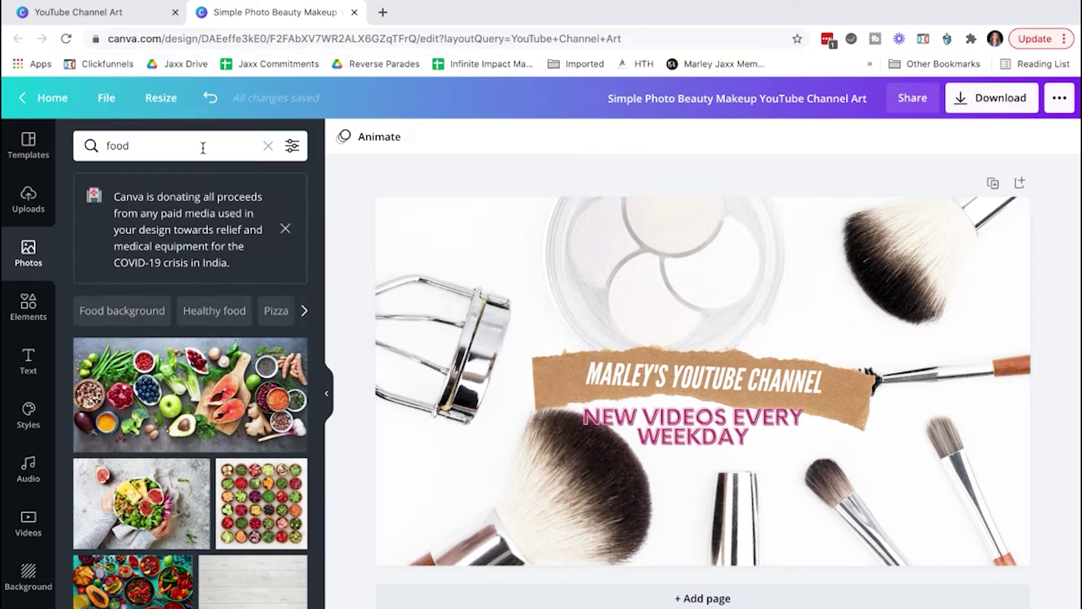
{"action": "scroll", "coordinate": [153, 351], "scroll_direction": "down", "scroll_amount": 5}
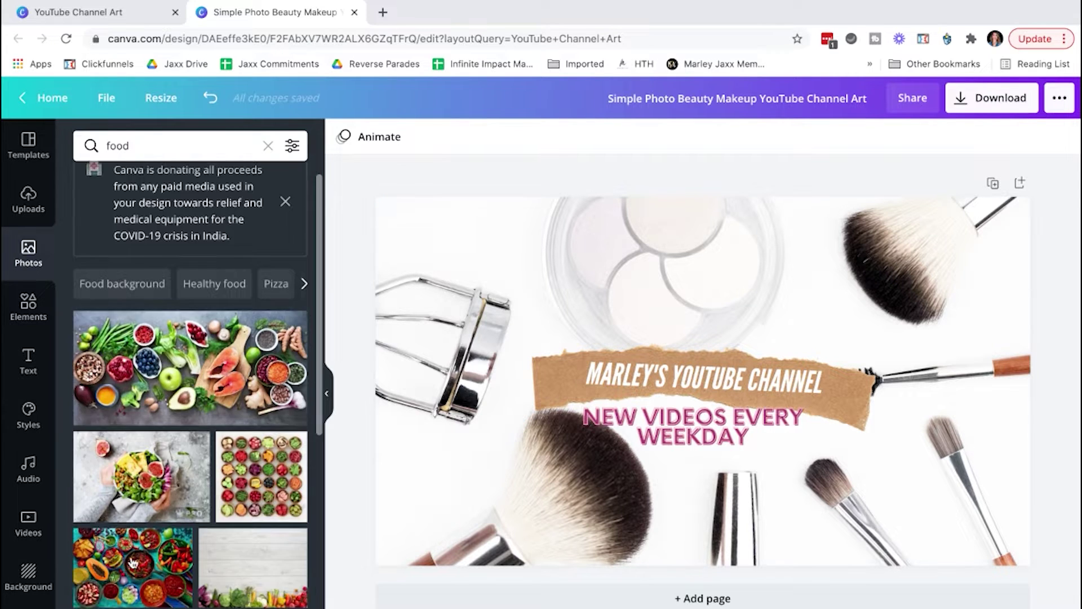
{"action": "mouse_move", "coordinate": [174, 452]}
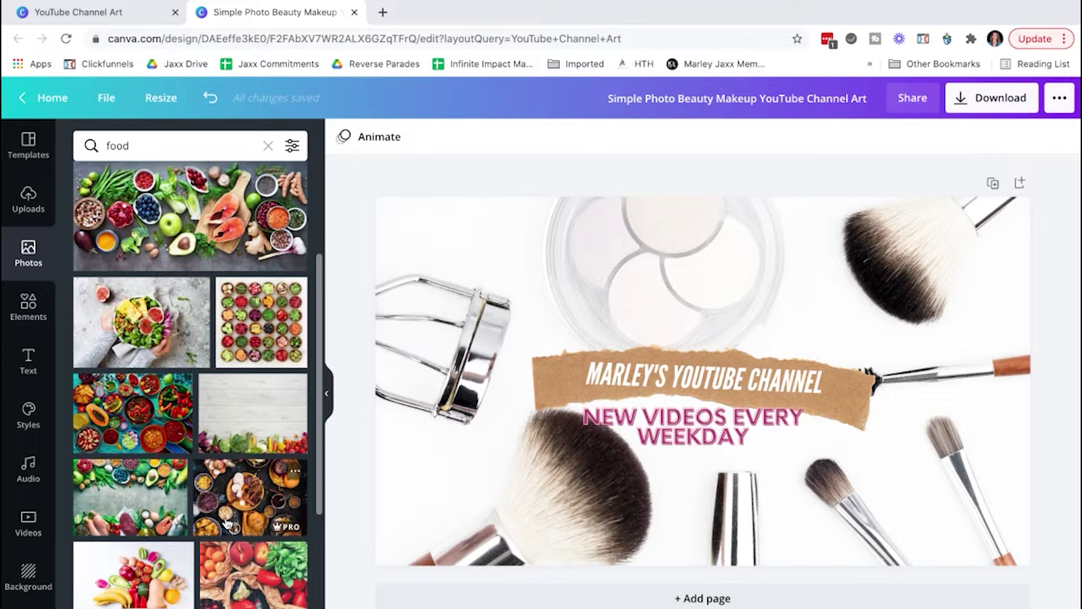
{"action": "scroll", "coordinate": [192, 414], "scroll_direction": "up", "scroll_amount": 3}
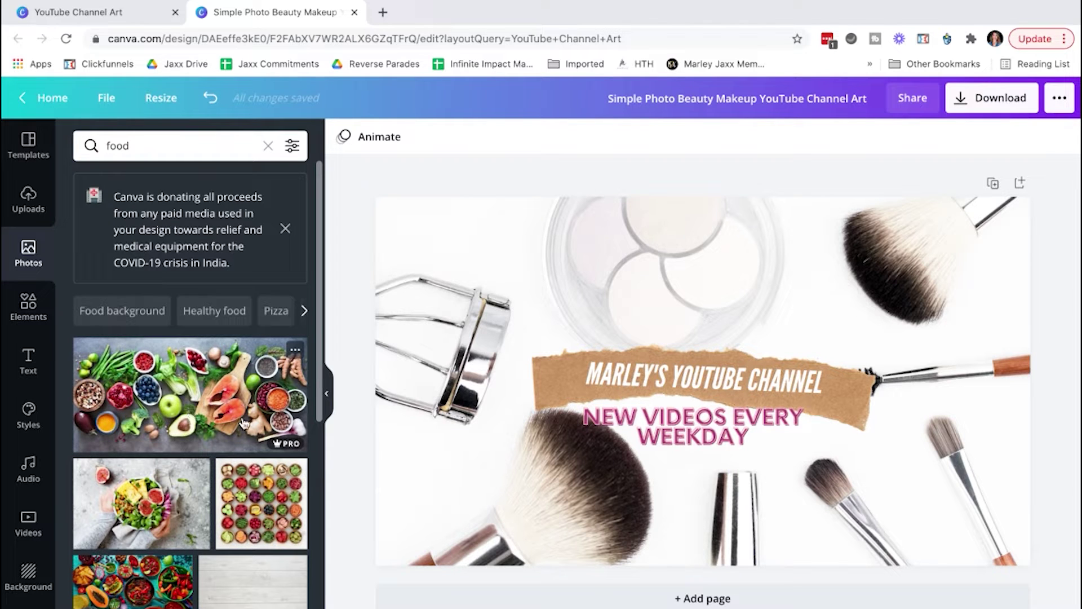
- Filter the food photo results to free images only
{"action": "left_click", "coordinate": [293, 146]}
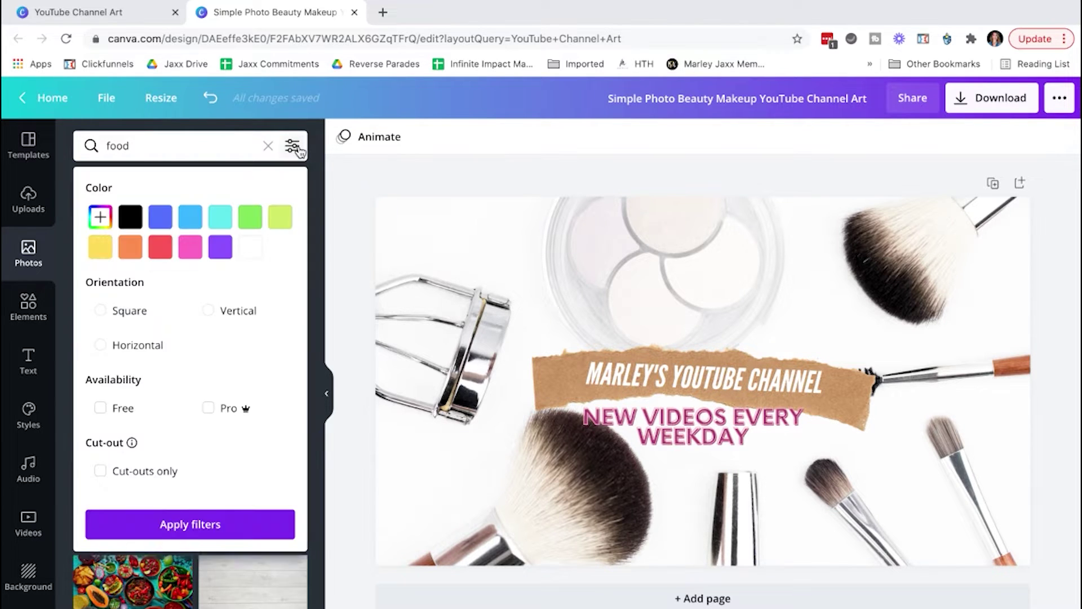
{"action": "left_click", "coordinate": [100, 409]}
{"action": "left_click", "coordinate": [104, 524]}
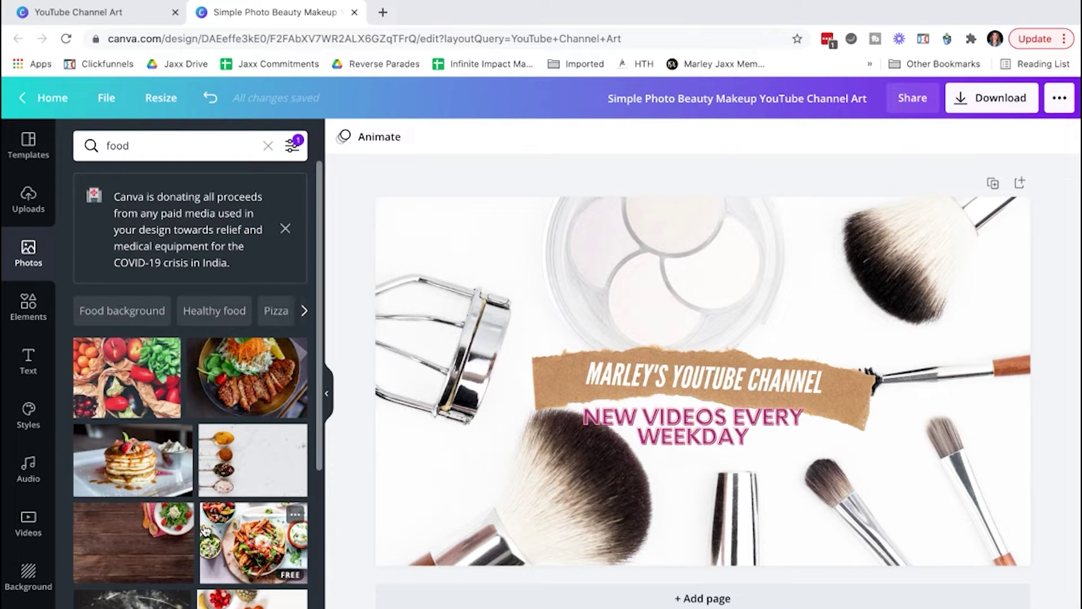
- Place the wooden-table salad photo on the banner, behind the torn-paper shape
{"action": "left_click_drag", "start_coordinate": [95, 539], "coordinate": [875, 315]}
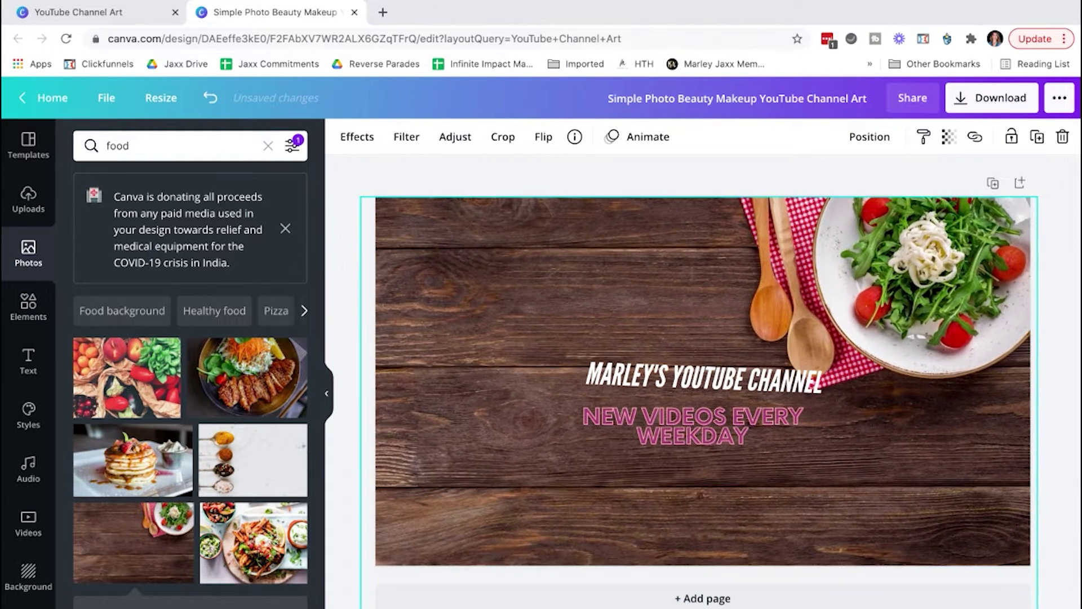
{"action": "left_click", "coordinate": [868, 137]}
{"action": "left_click", "coordinate": [841, 185]}
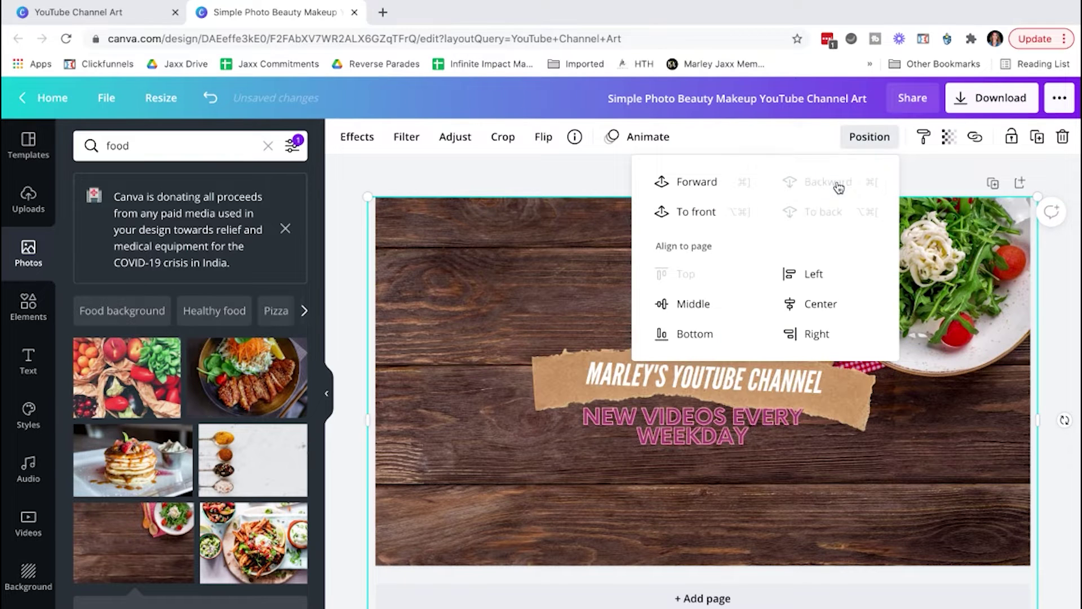
{"action": "left_click", "coordinate": [353, 534]}
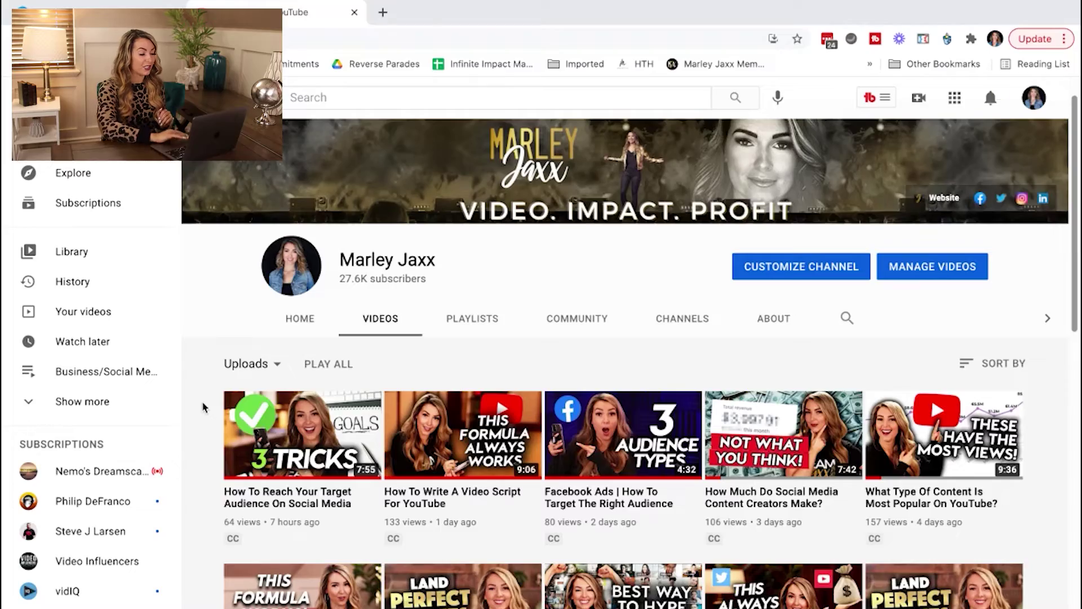
{"action": "scroll", "coordinate": [204, 407], "scroll_direction": "down", "scroll_amount": 1}
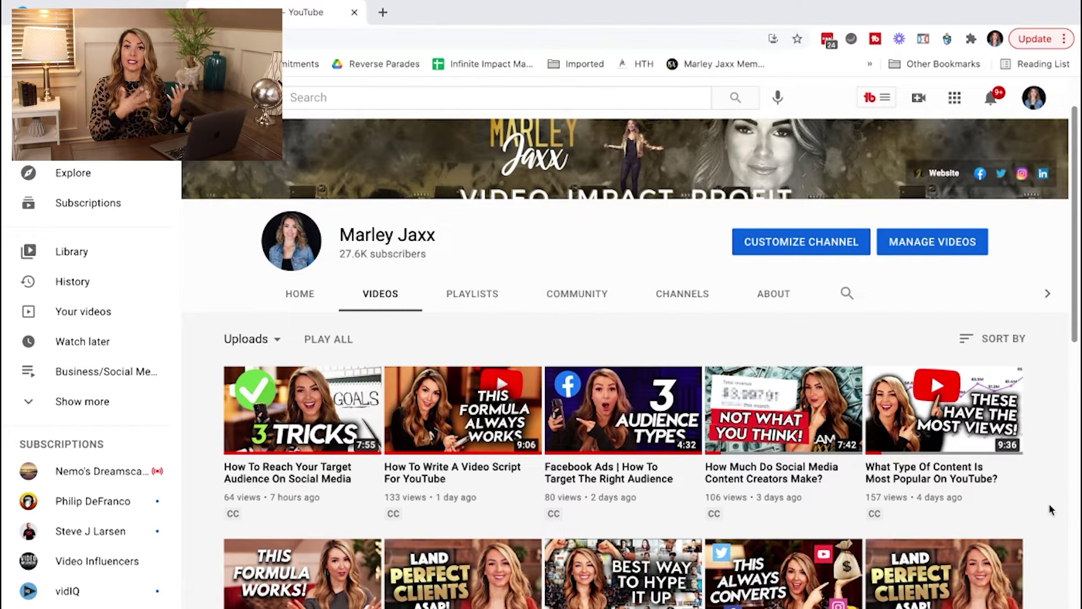
{"action": "scroll", "coordinate": [1051, 510], "scroll_direction": "down", "scroll_amount": 1}
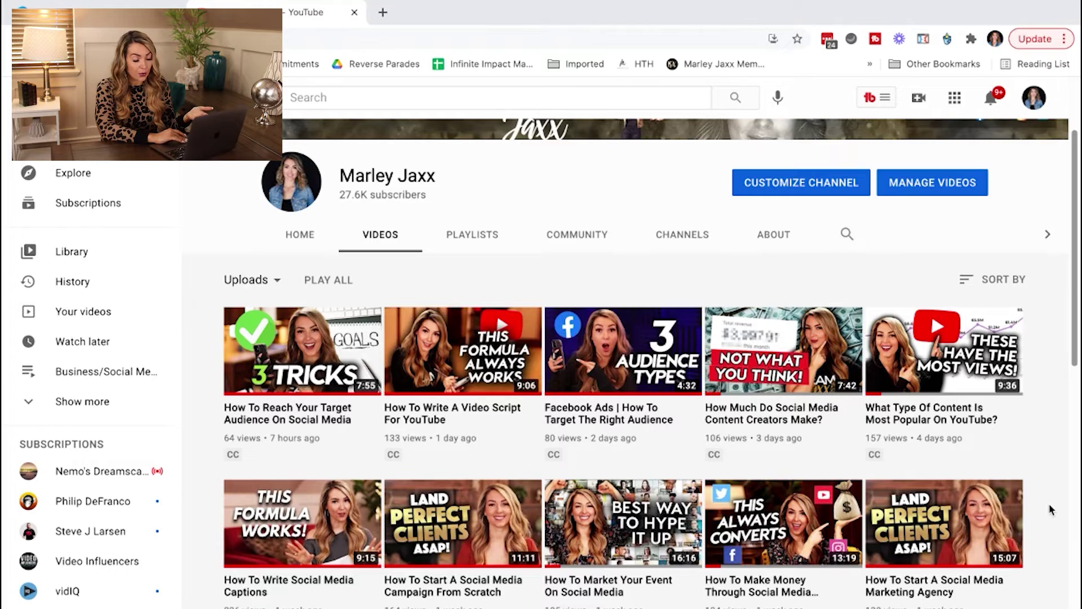
{"action": "scroll", "coordinate": [1052, 510], "scroll_direction": "down", "scroll_amount": 3}
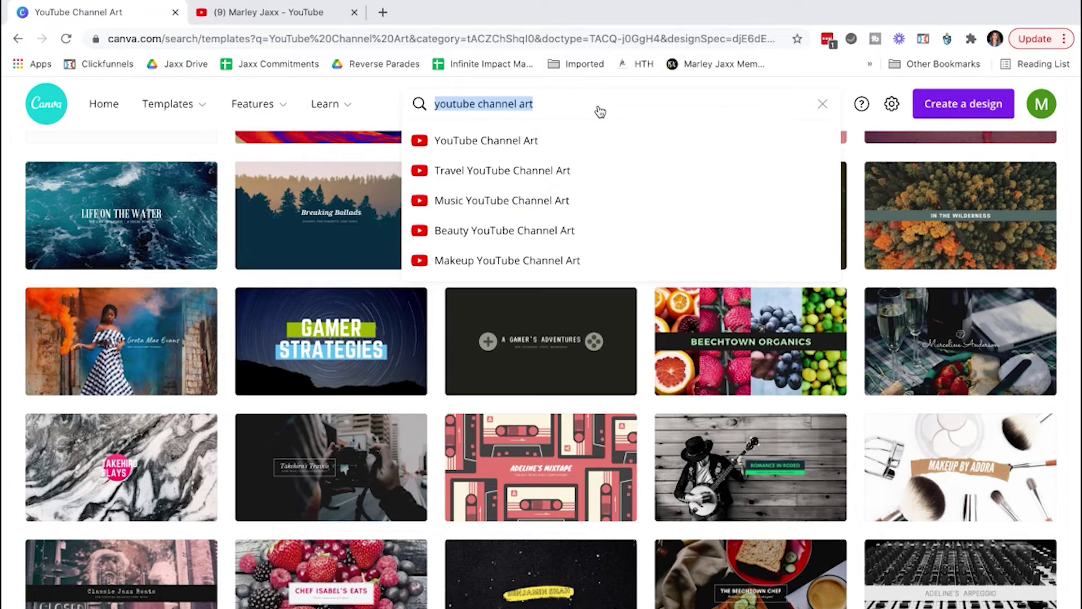
- Search Canva for 'youtube thumbnails' templates
{"action": "type", "text": "youtub"}
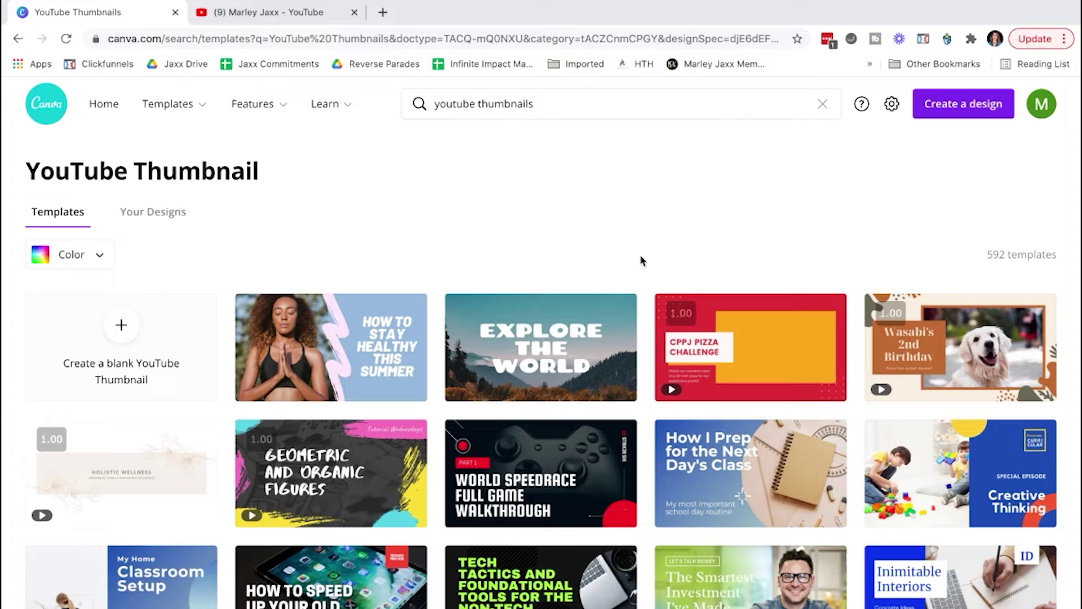
{"action": "mouse_move", "coordinate": [689, 382]}
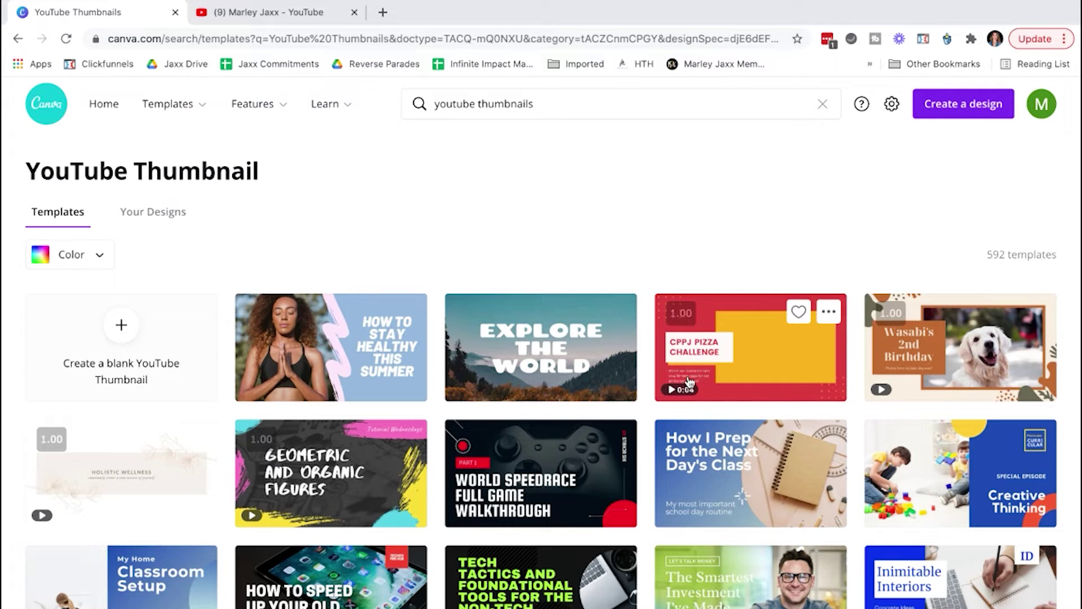